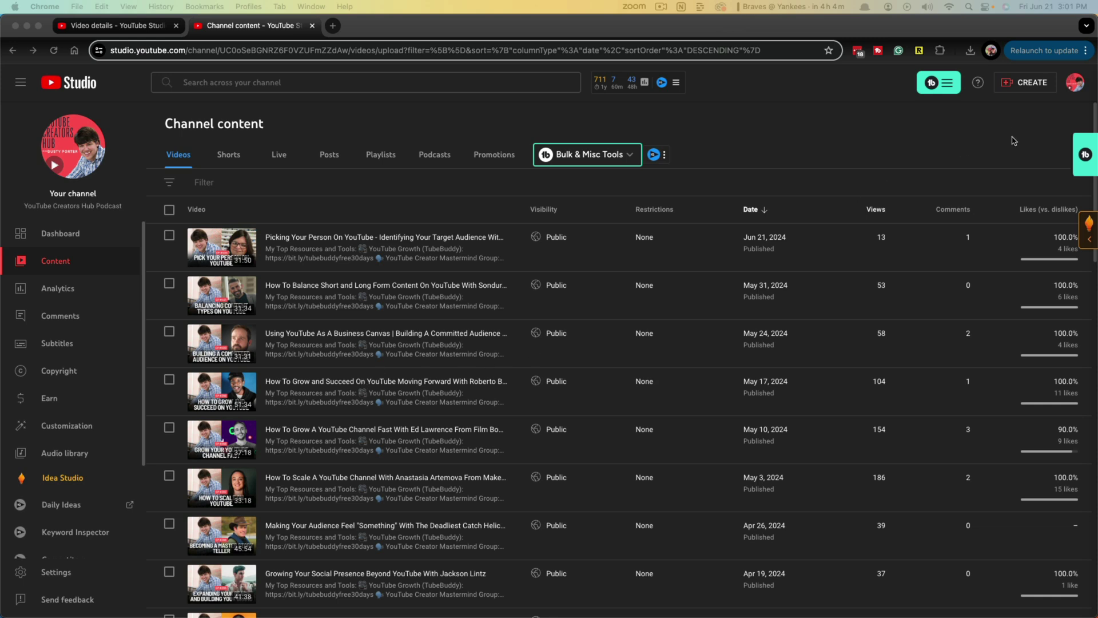
# Upload the 'How To Use Apple Cash' mp4 from the channel's Apple Cash folder
pyautogui.click(1018, 87)
pyautogui.click(1016, 106)
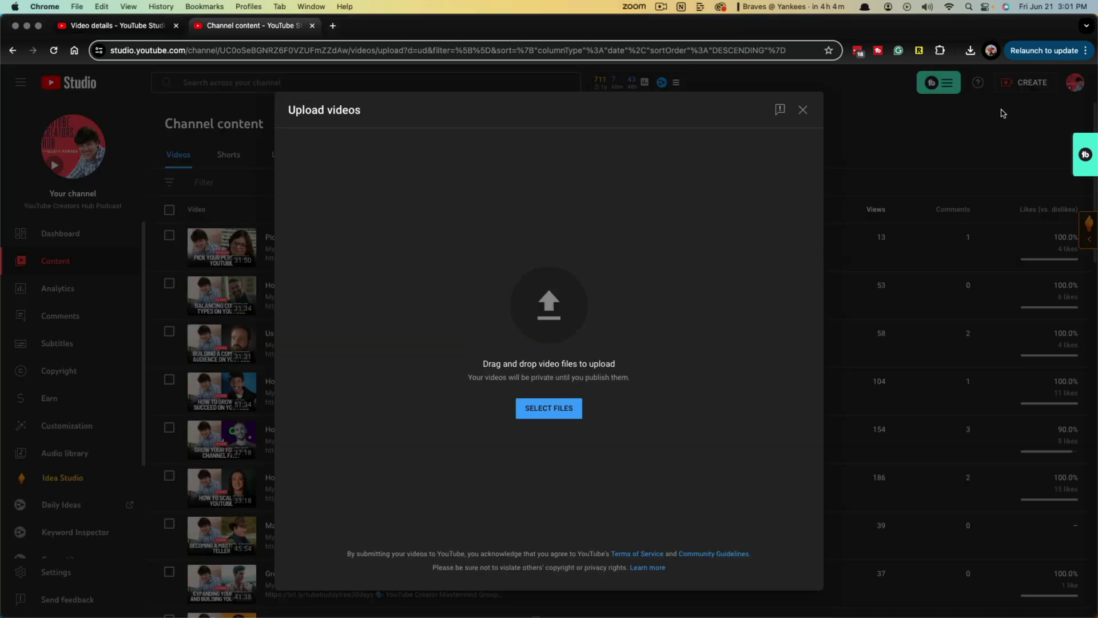
pyautogui.click(551, 288)
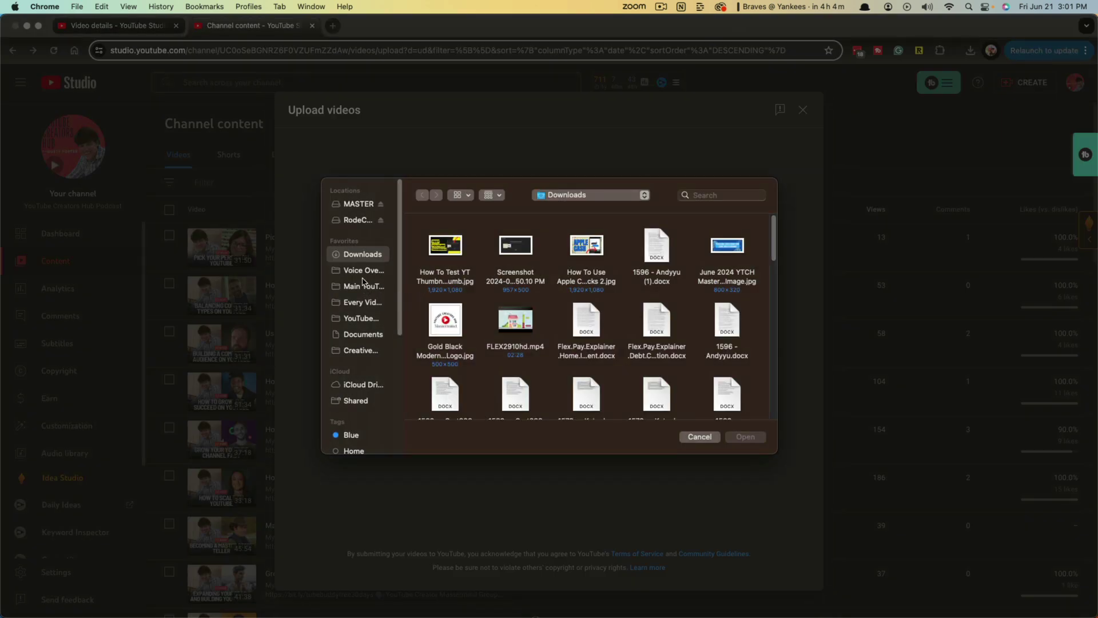
pyautogui.click(364, 286)
pyautogui.doubleClick(504, 245)
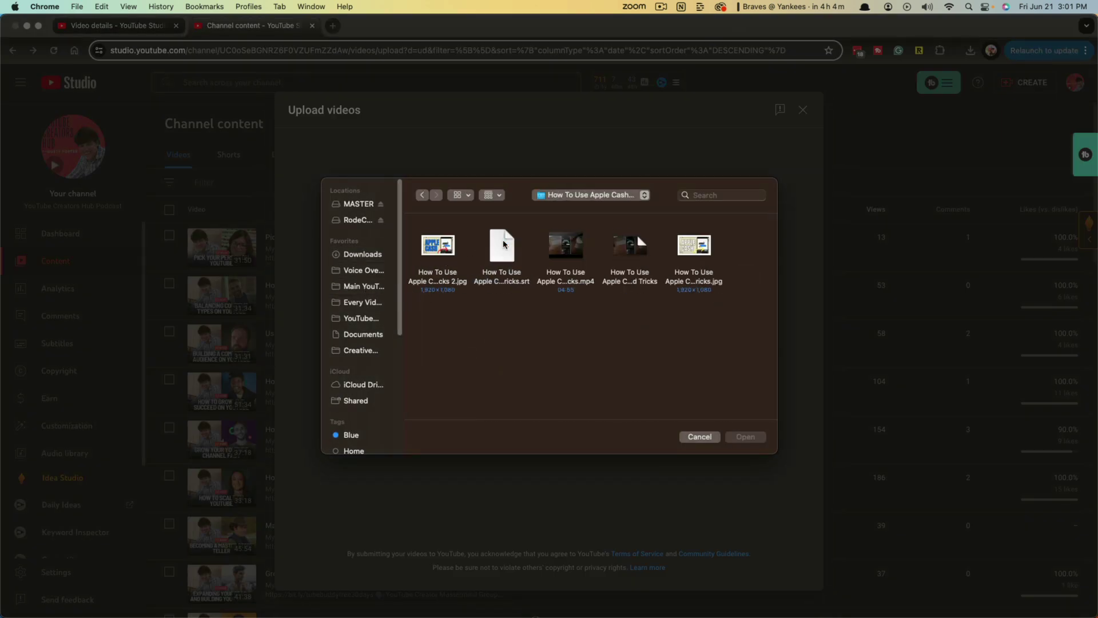
pyautogui.click(573, 280)
pyautogui.click(743, 437)
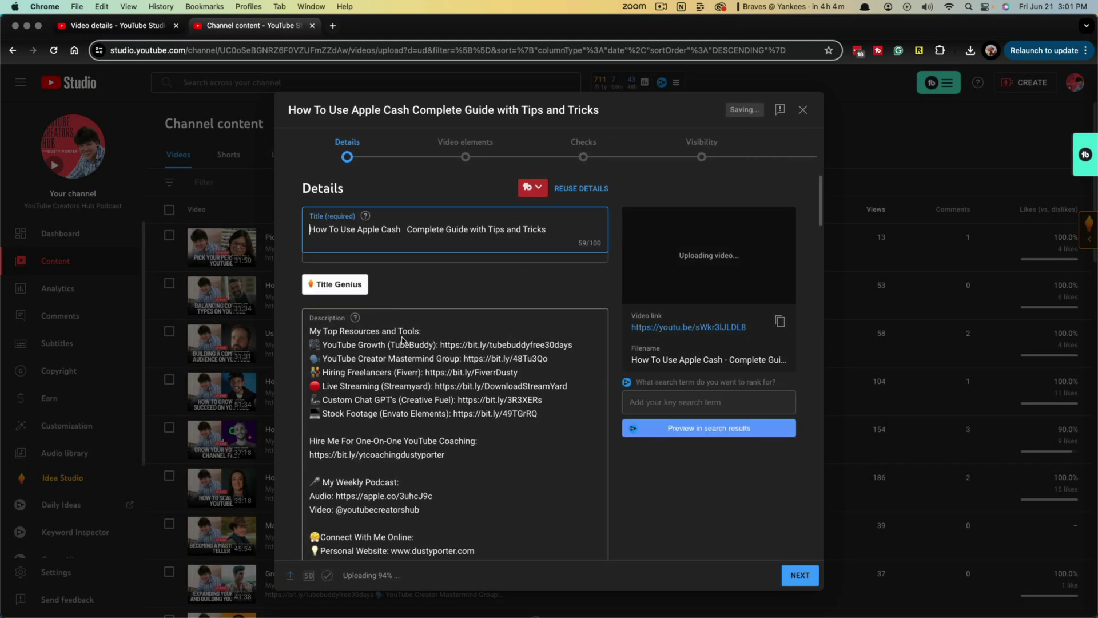
pyautogui.scroll(-2, 510, 341)
pyautogui.scroll(-8, 510, 340)
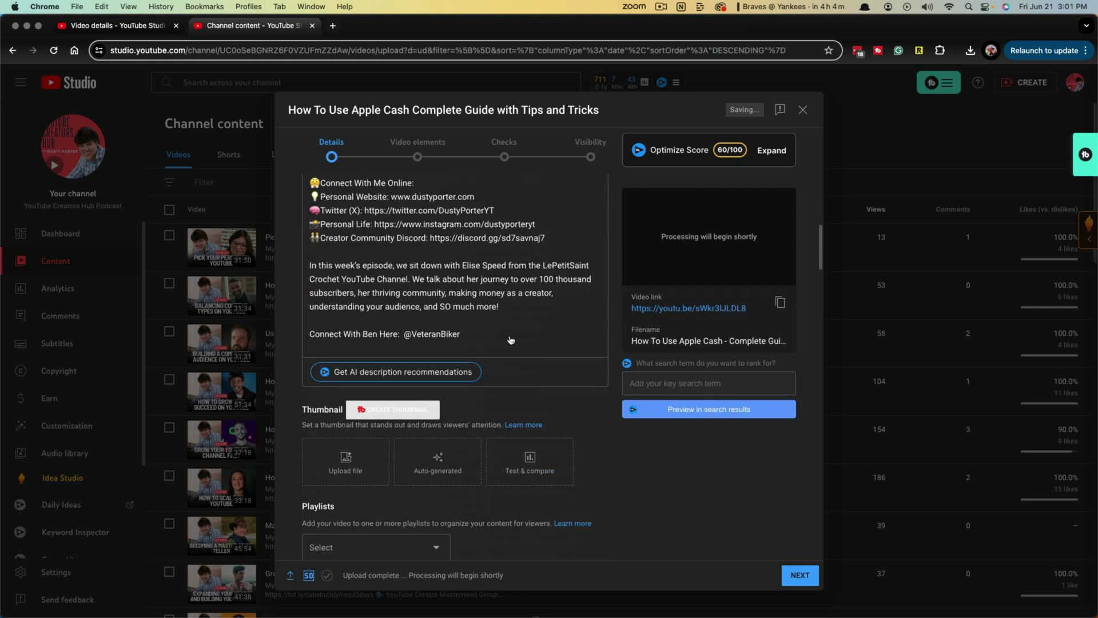
pyautogui.scroll(-2, 508, 343)
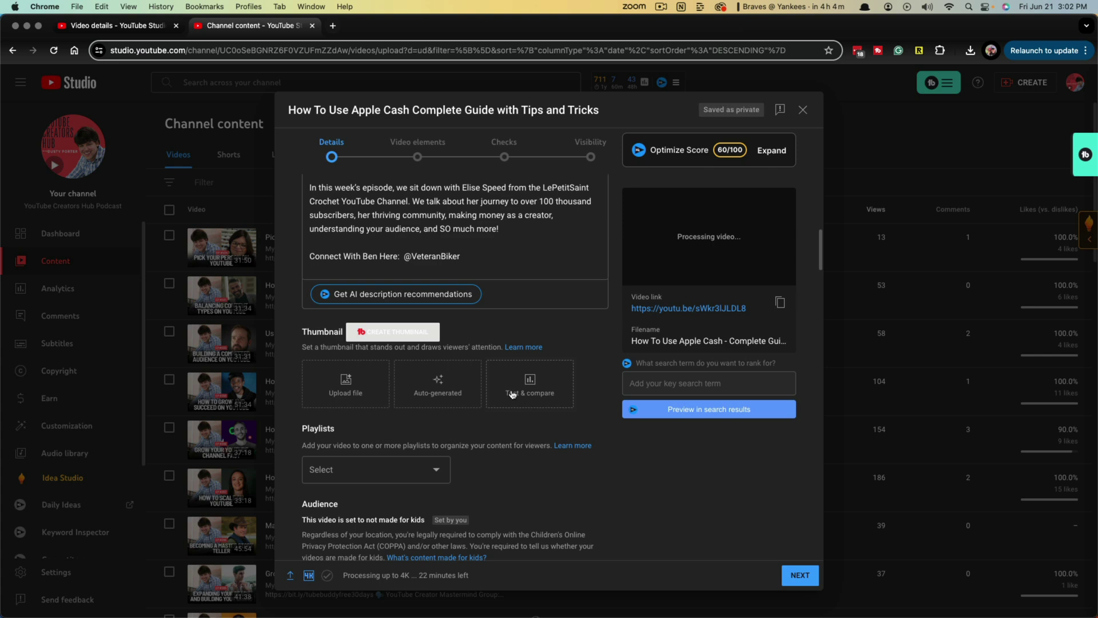
# Create a Test & compare thumbnail test with the original and second Apple Cash images
pyautogui.click(516, 399)
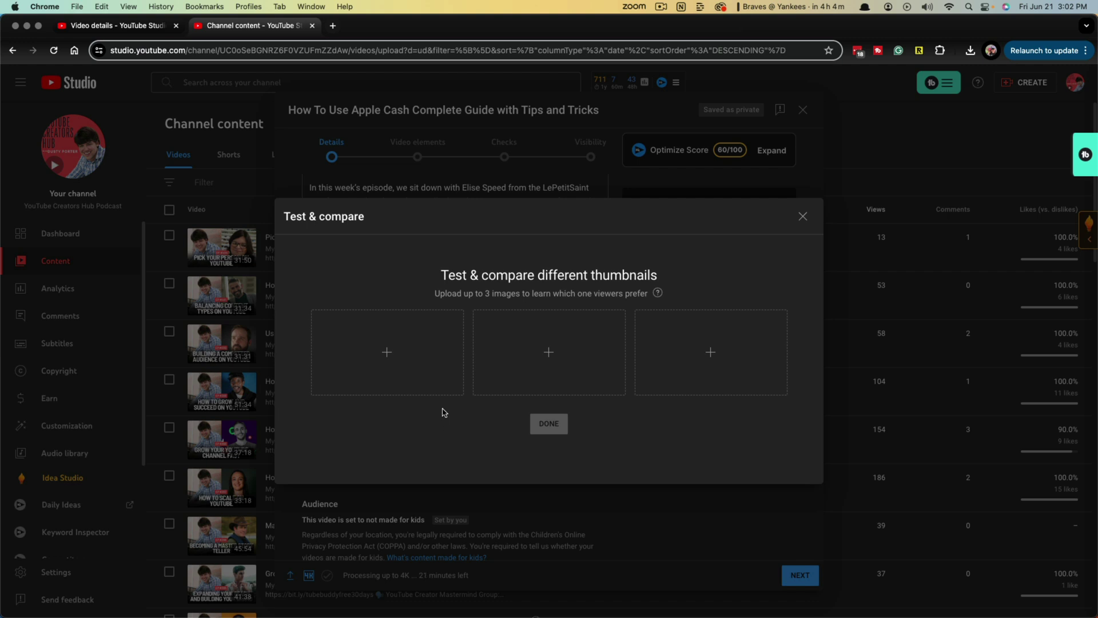
pyautogui.moveTo(388, 353)
pyautogui.click(364, 365)
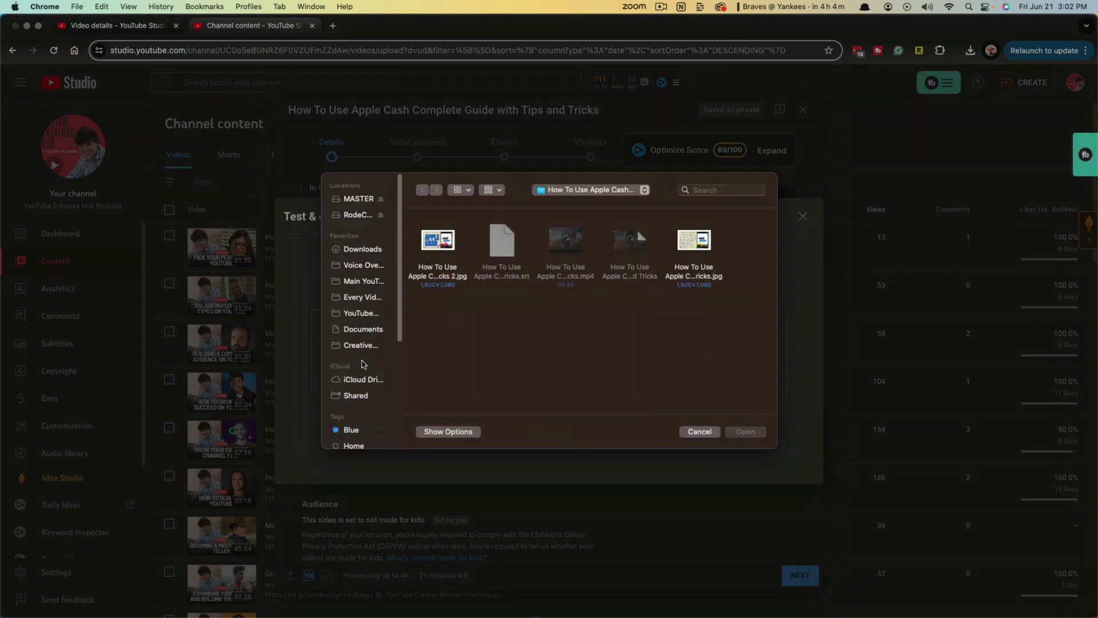
pyautogui.click(688, 280)
pyautogui.click(744, 436)
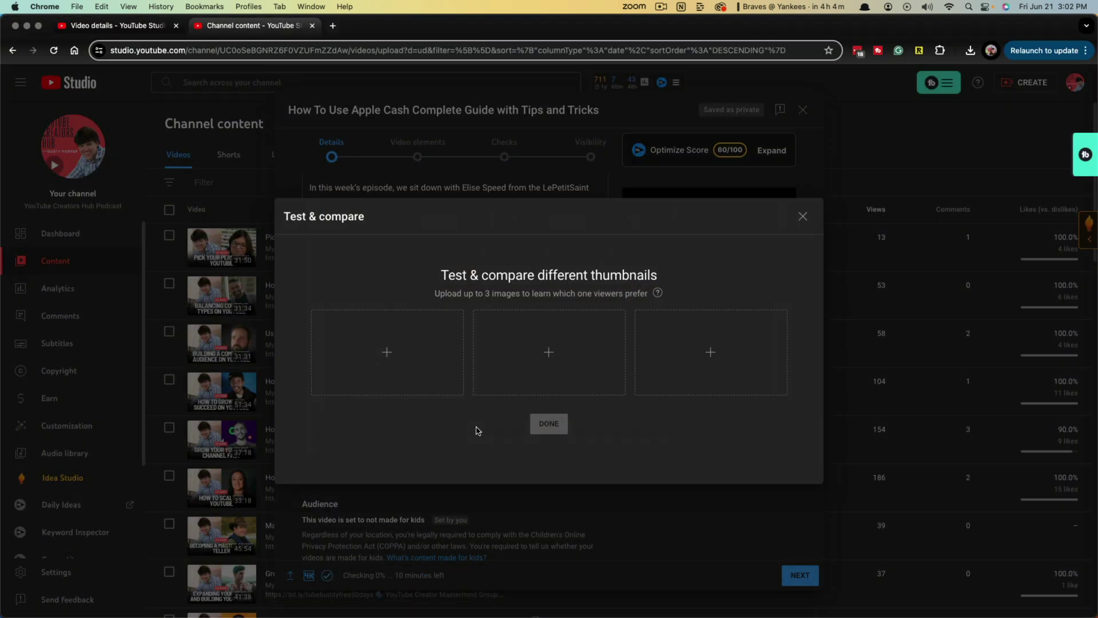
pyautogui.click(518, 354)
pyautogui.click(445, 280)
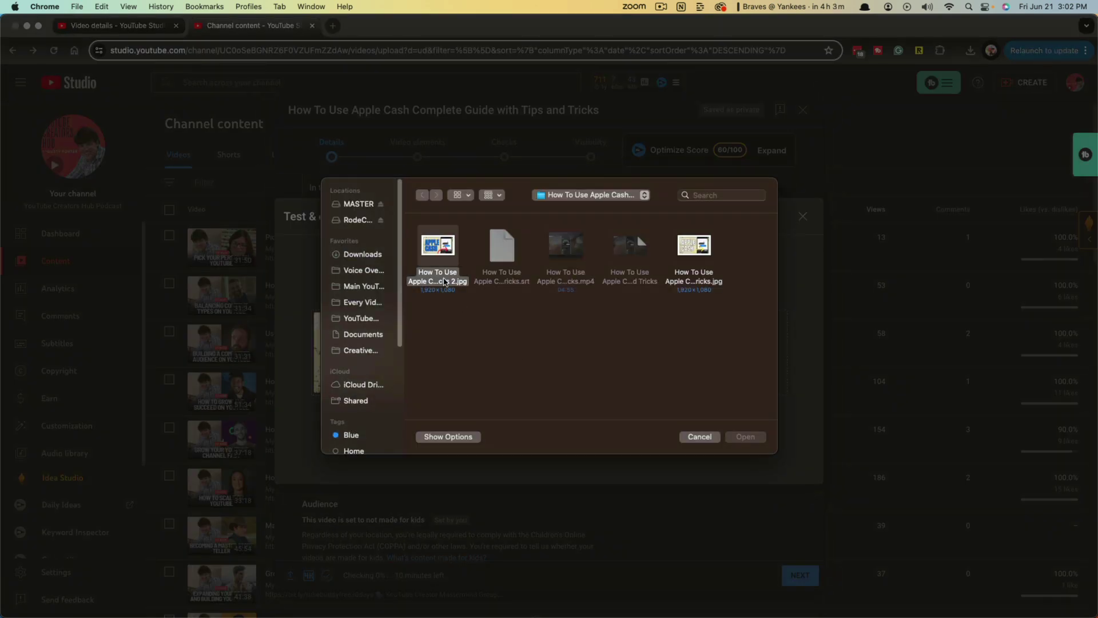
pyautogui.click(745, 437)
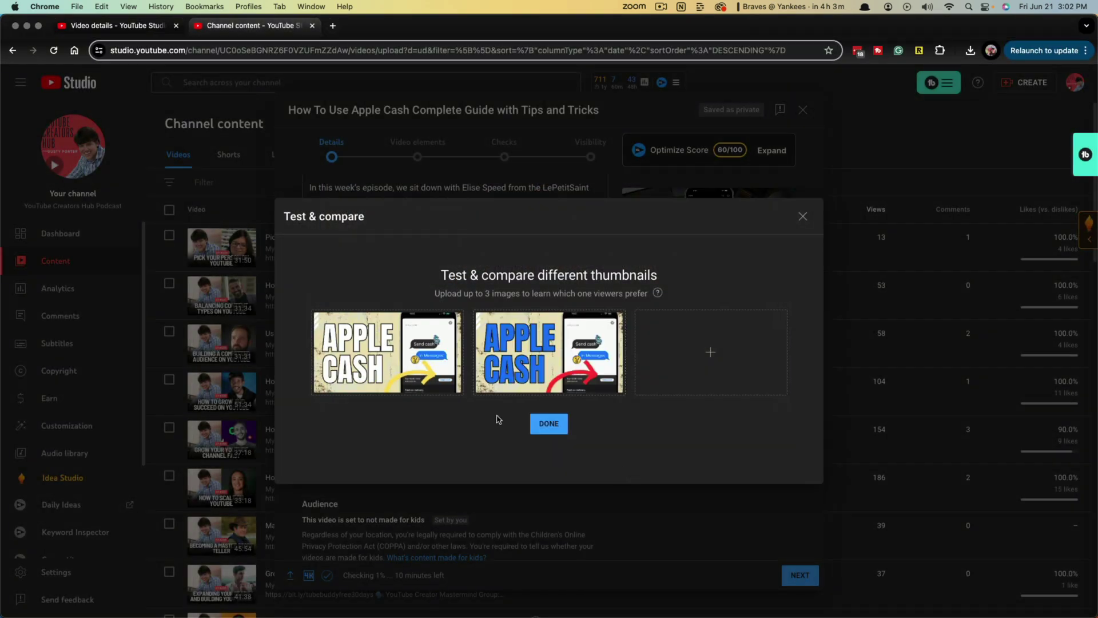
pyautogui.click(537, 431)
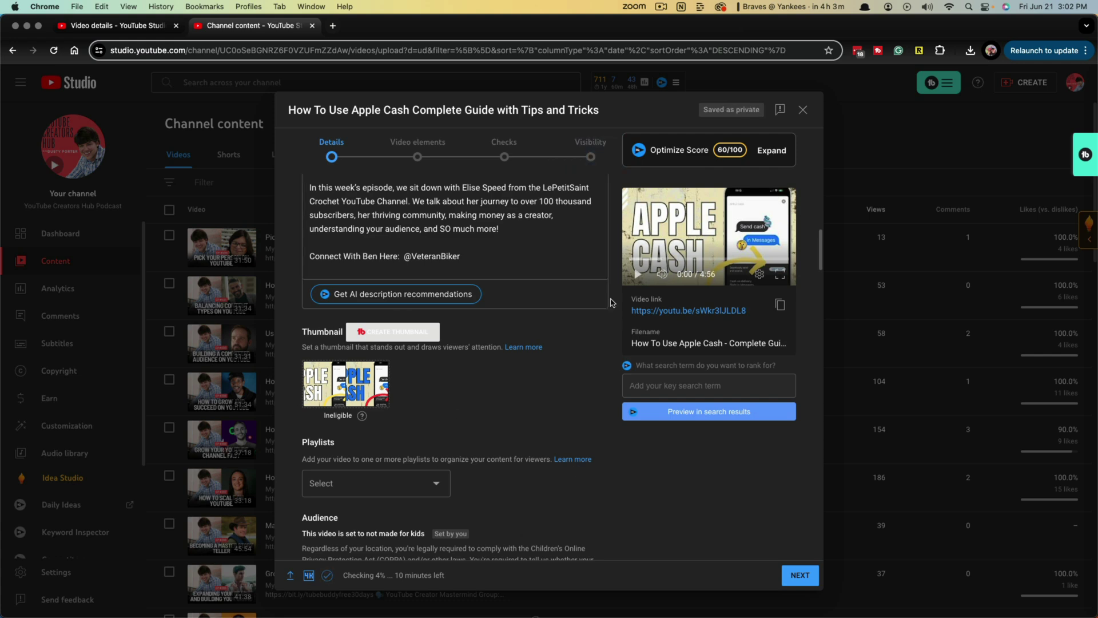
# Leave the thumbnail test setup and open the Apple Cash video from Channel content
pyautogui.click(117, 25)
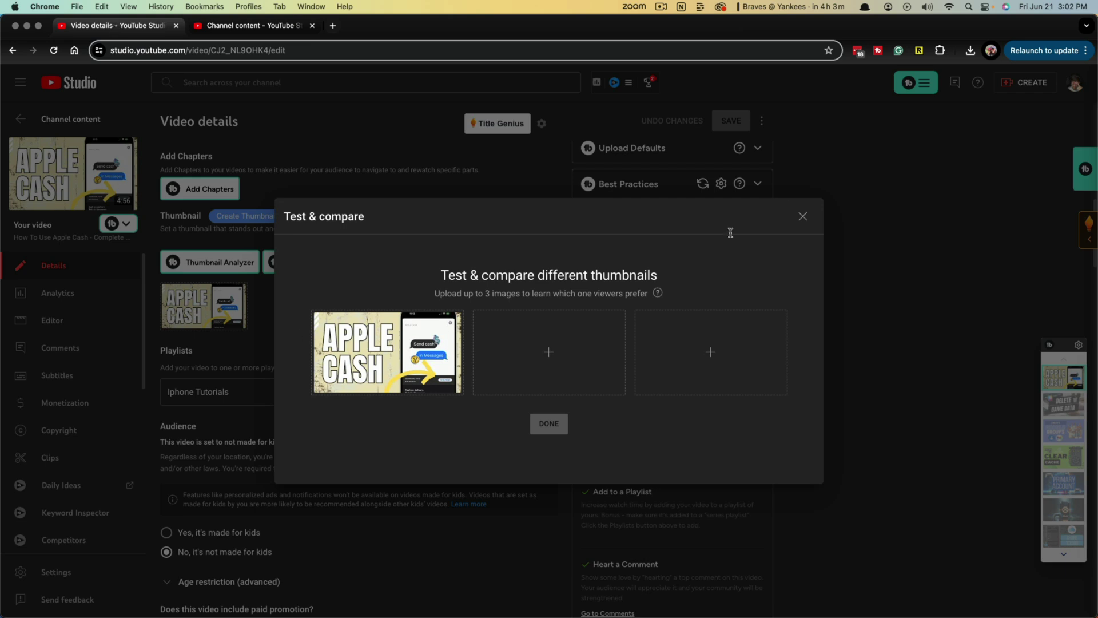
pyautogui.click(804, 216)
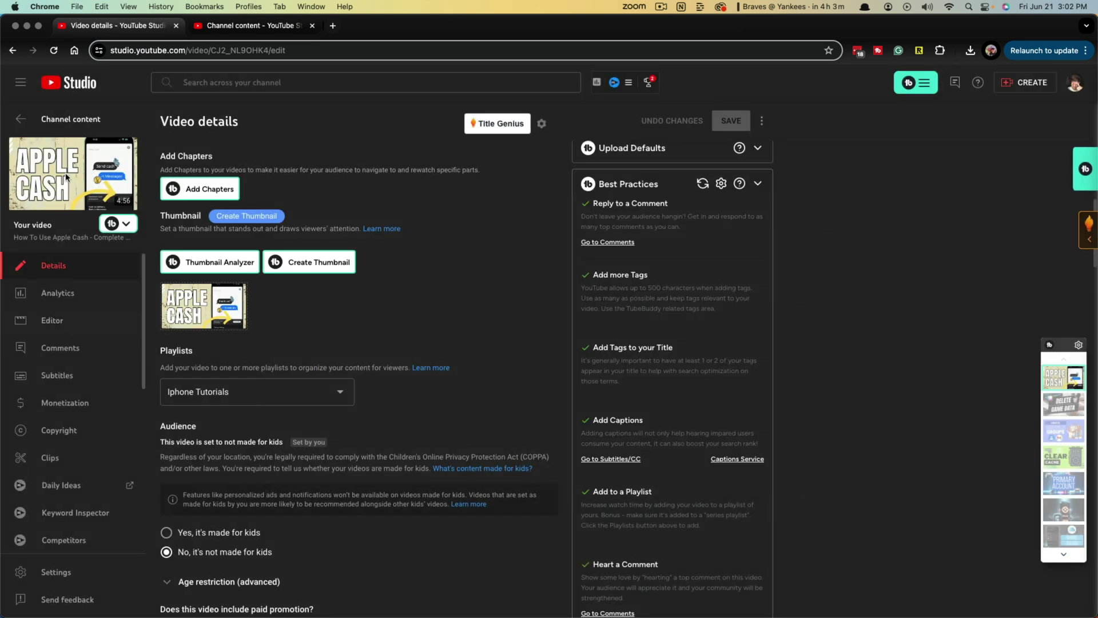
pyautogui.click(56, 119)
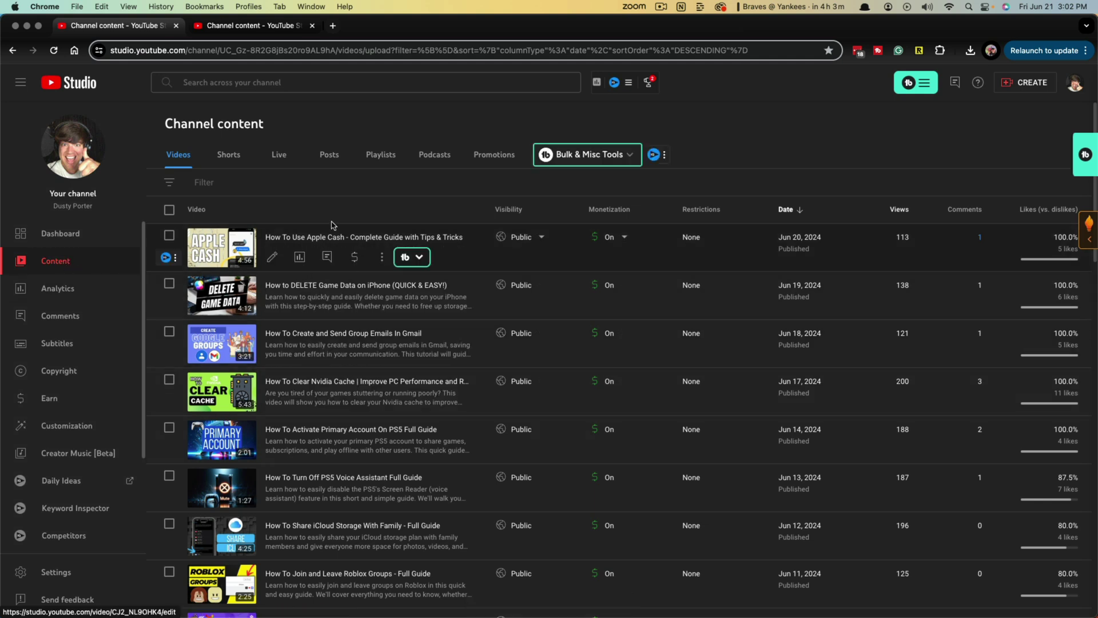
pyautogui.moveTo(344, 247)
pyautogui.click(273, 259)
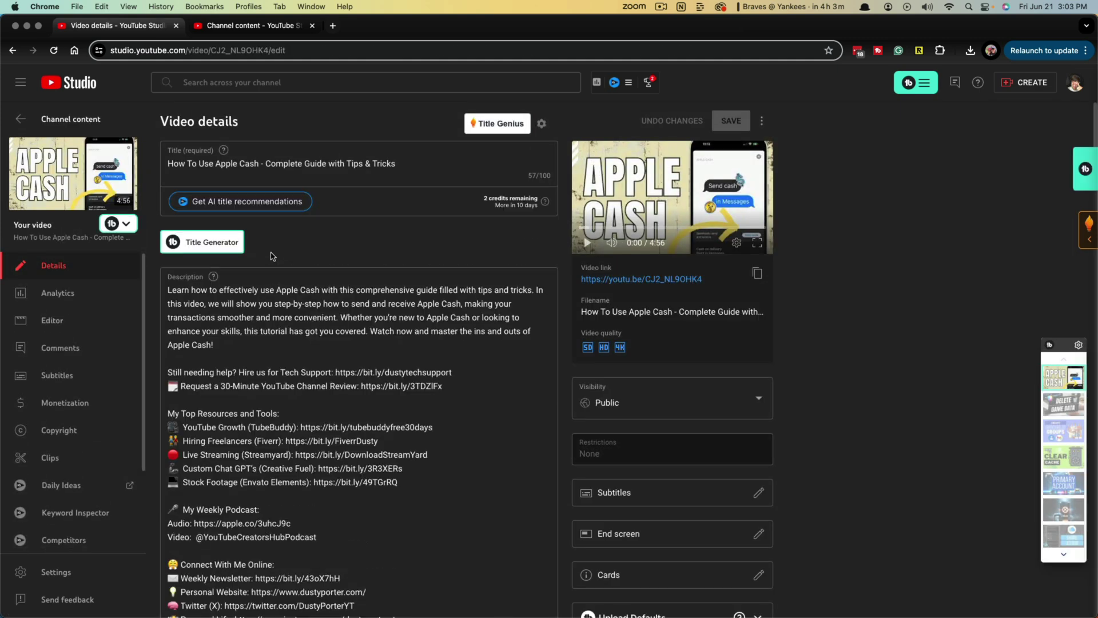
pyautogui.scroll(-1, 449, 367)
pyautogui.scroll(-3, 482, 367)
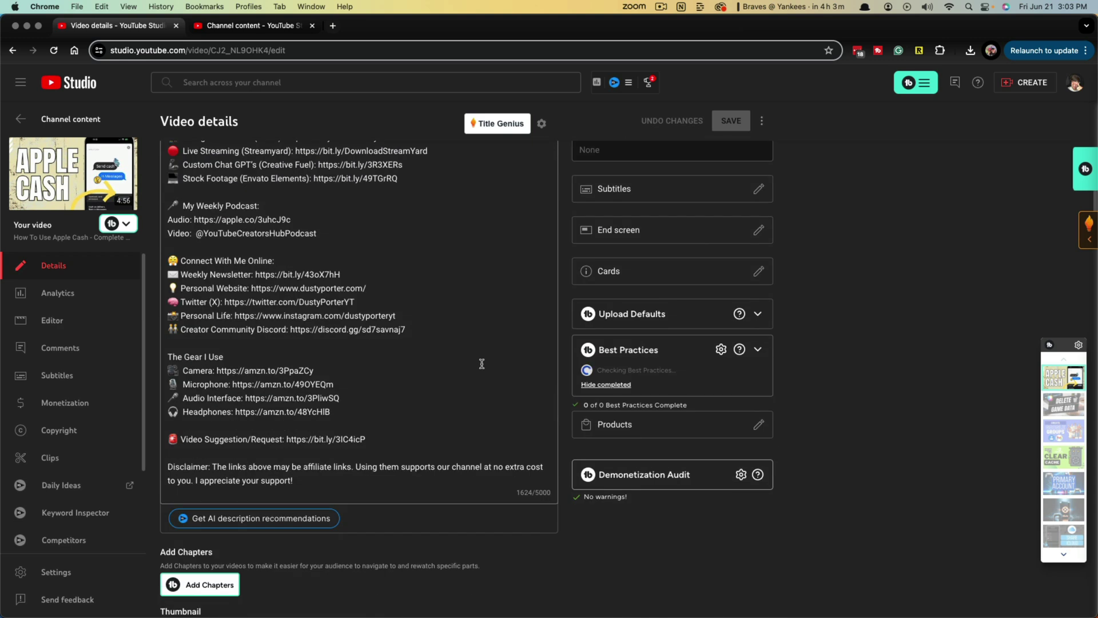
pyautogui.scroll(-3, 482, 368)
pyautogui.scroll(-1, 477, 369)
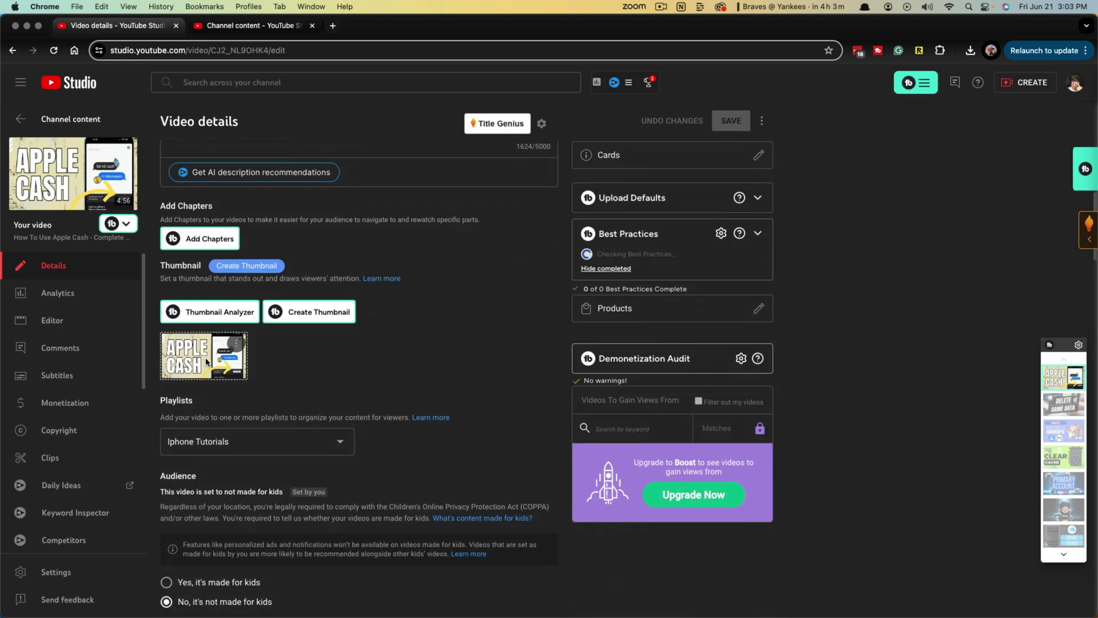
# Run a Test & compare of the current thumbnail against the second Apple Cash image
pyautogui.click(238, 347)
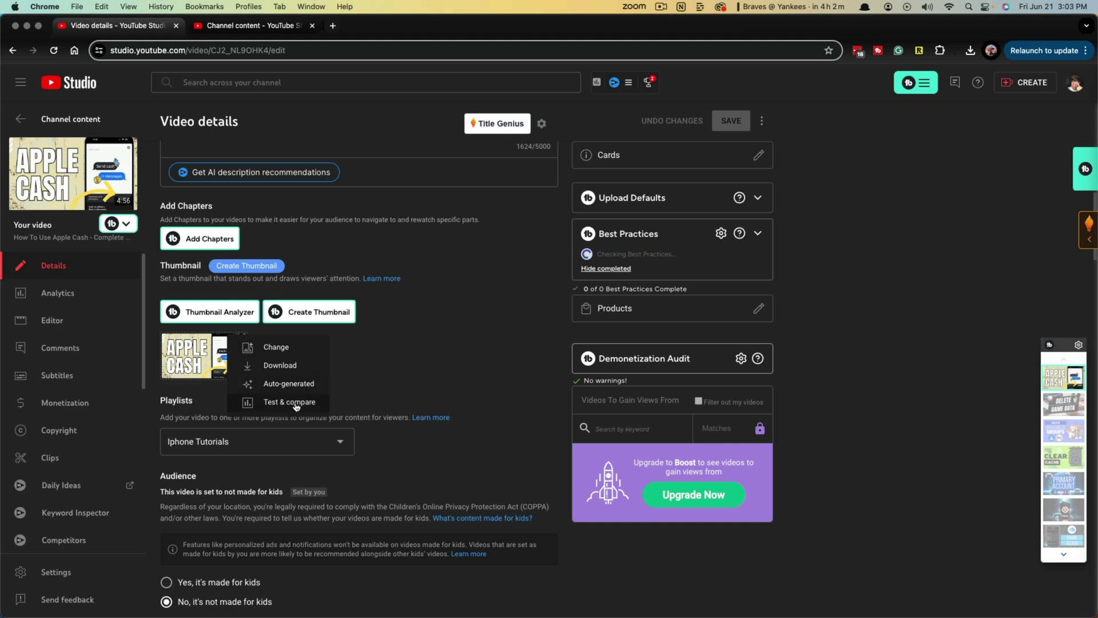
pyautogui.click(270, 405)
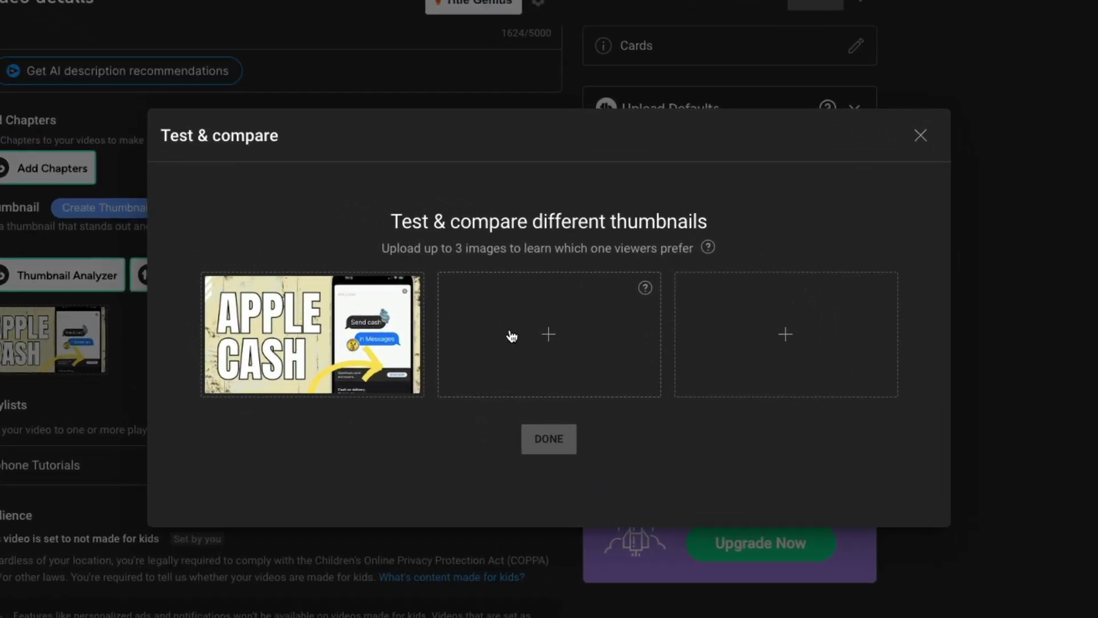
pyautogui.click(512, 335)
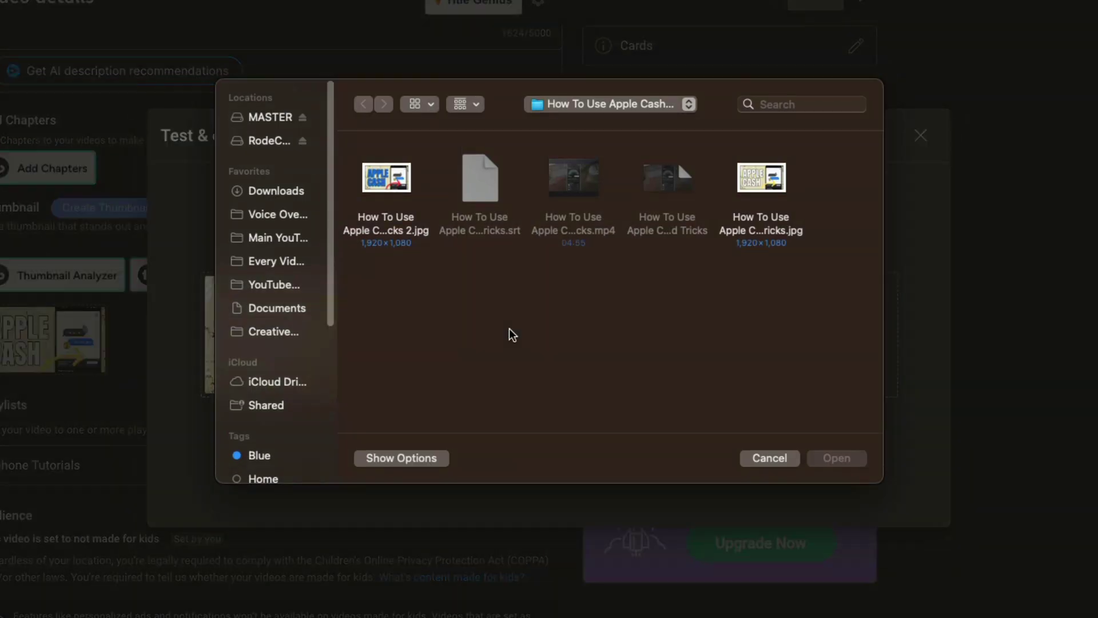
pyautogui.click(396, 226)
pyautogui.click(837, 458)
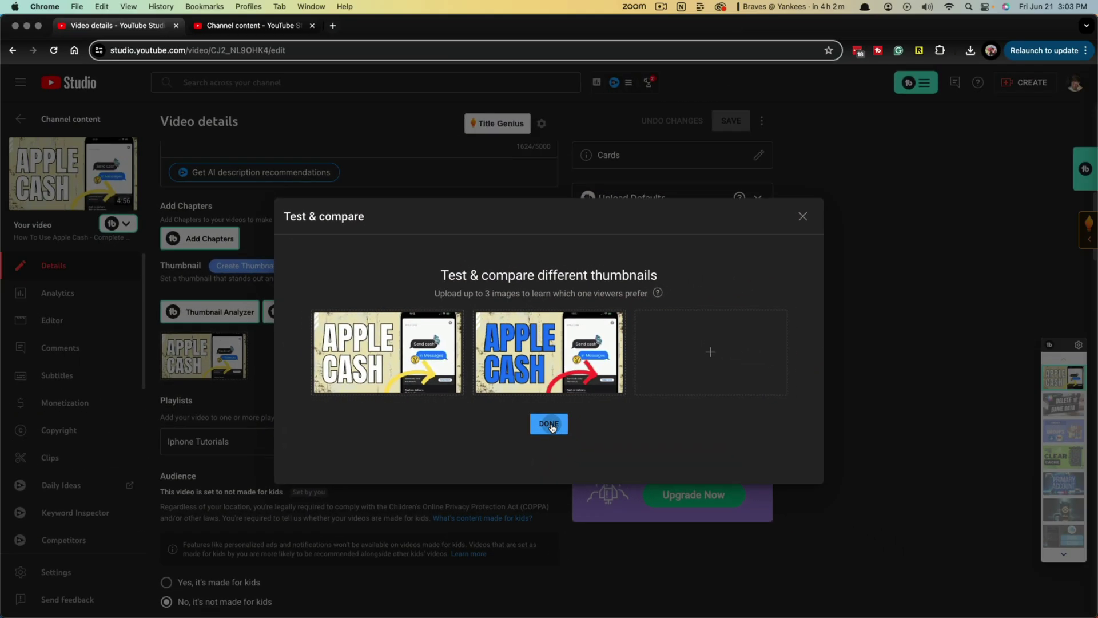
pyautogui.click(550, 425)
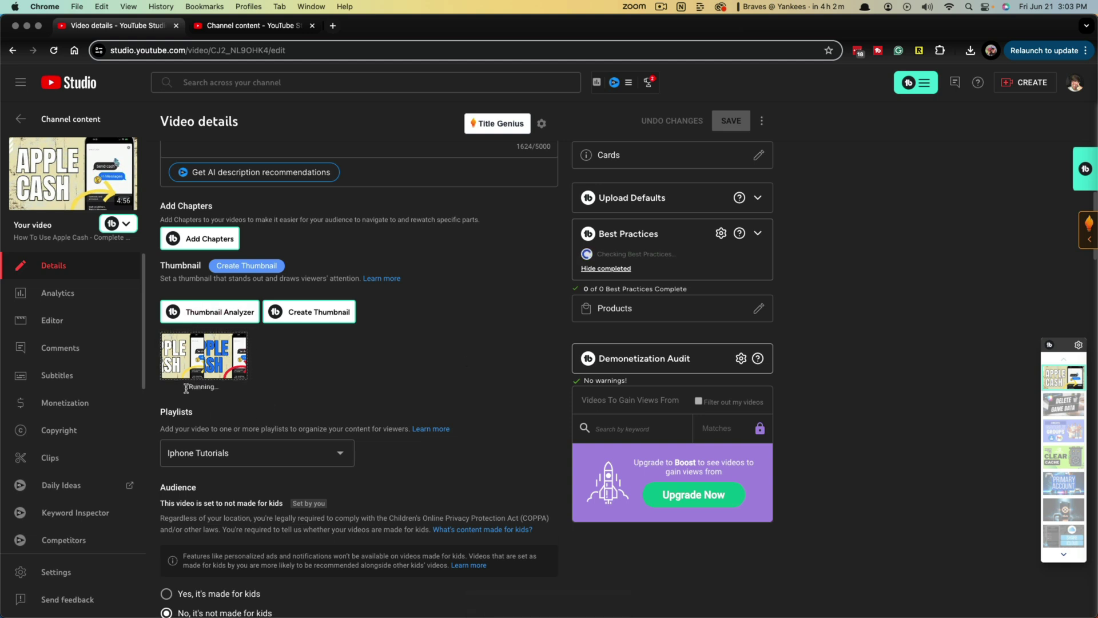
pyautogui.click(238, 345)
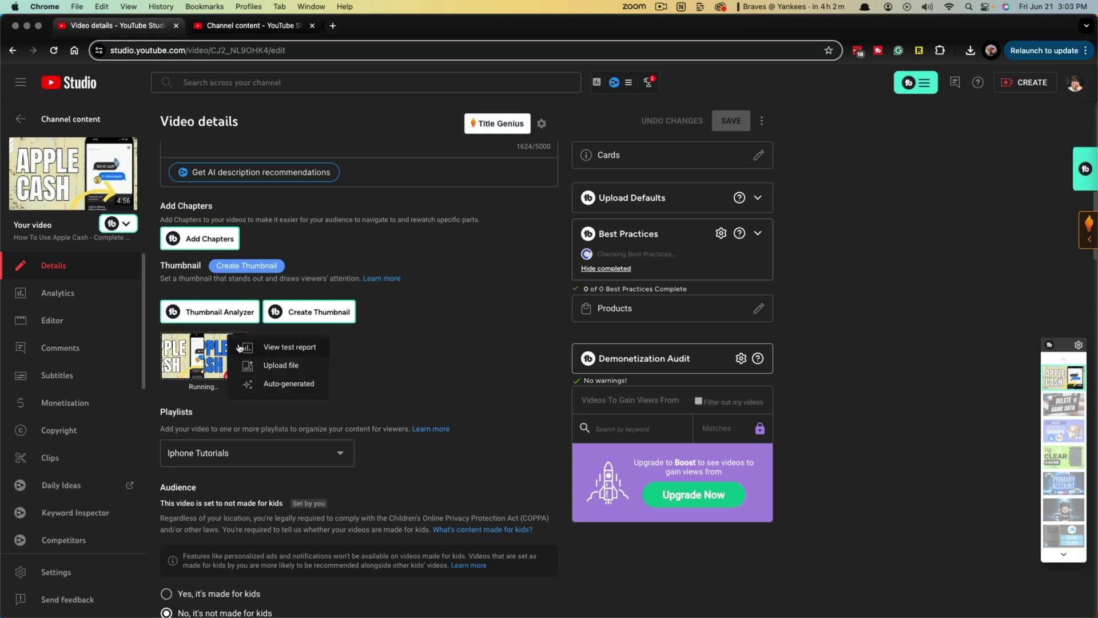
pyautogui.click(286, 348)
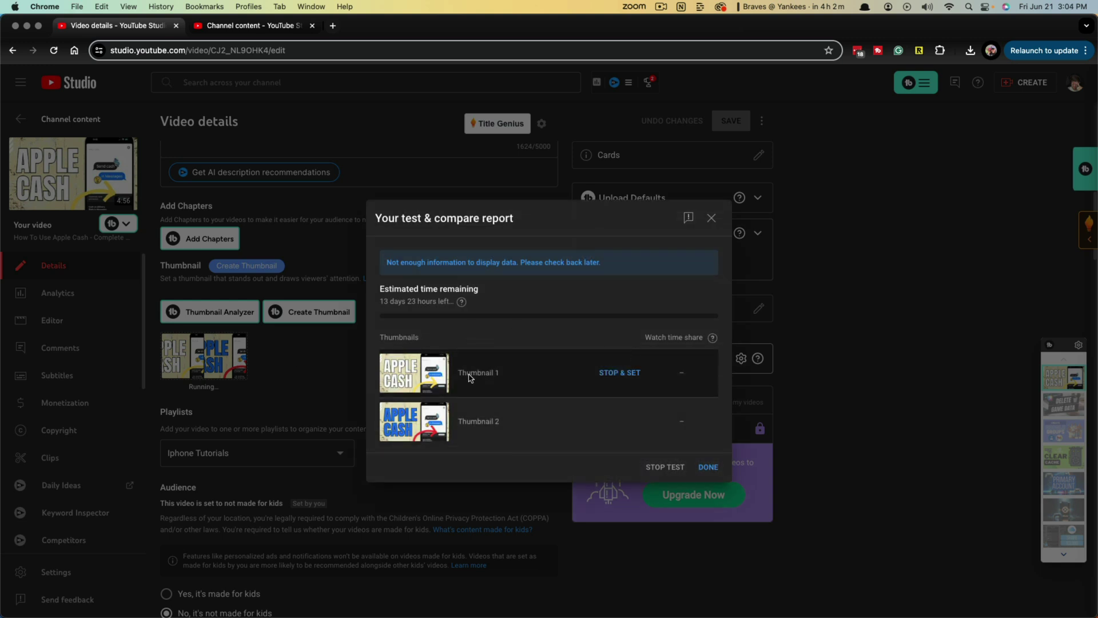
pyautogui.moveTo(549, 373)
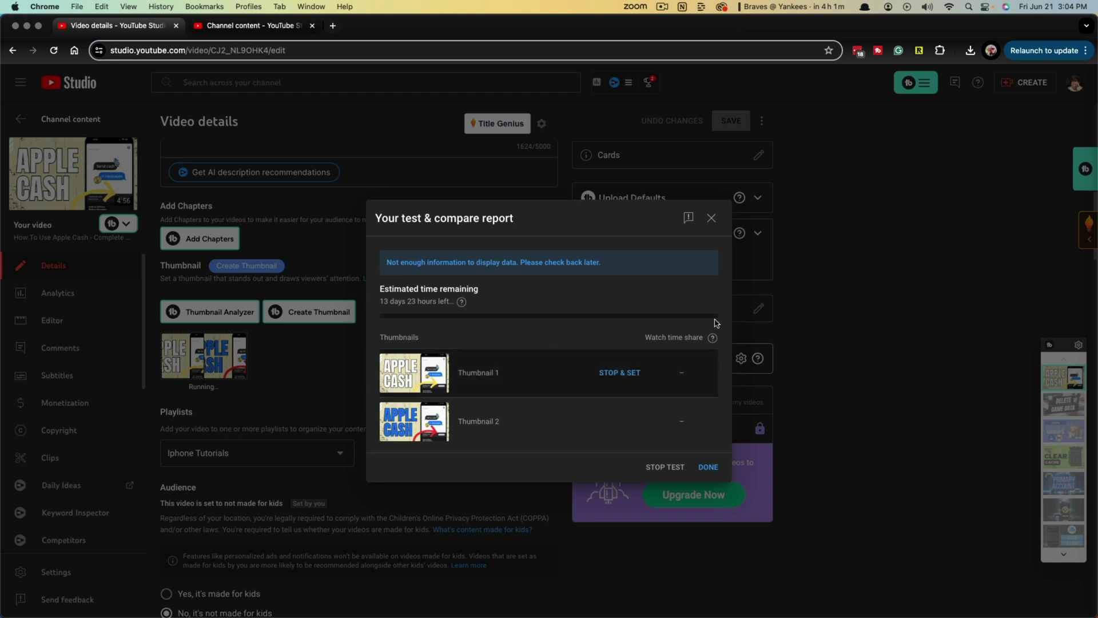
pyautogui.click(712, 218)
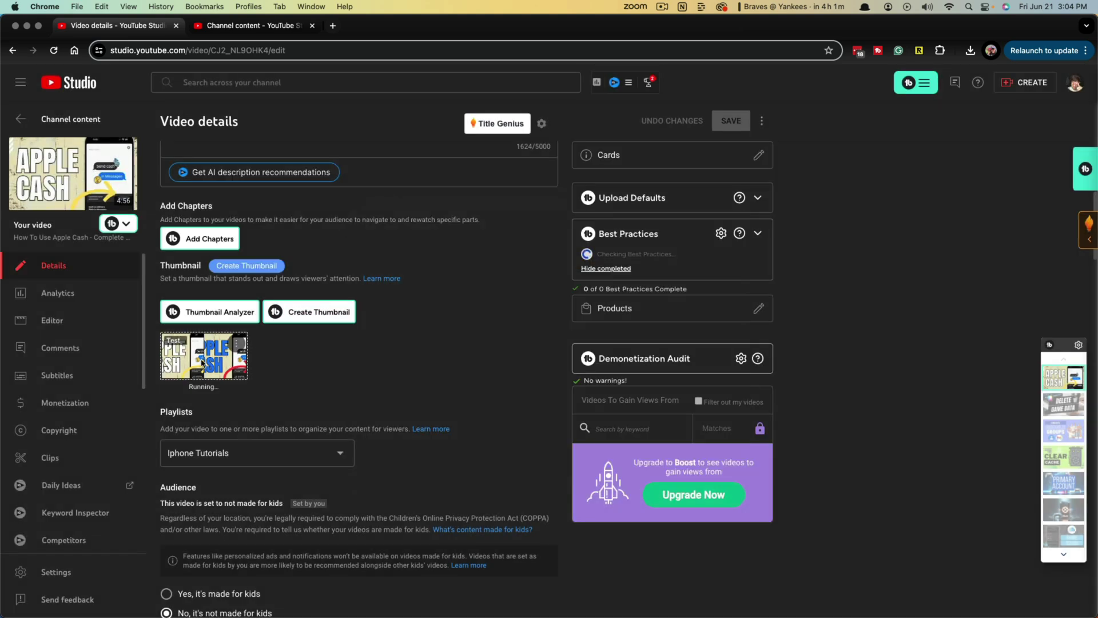